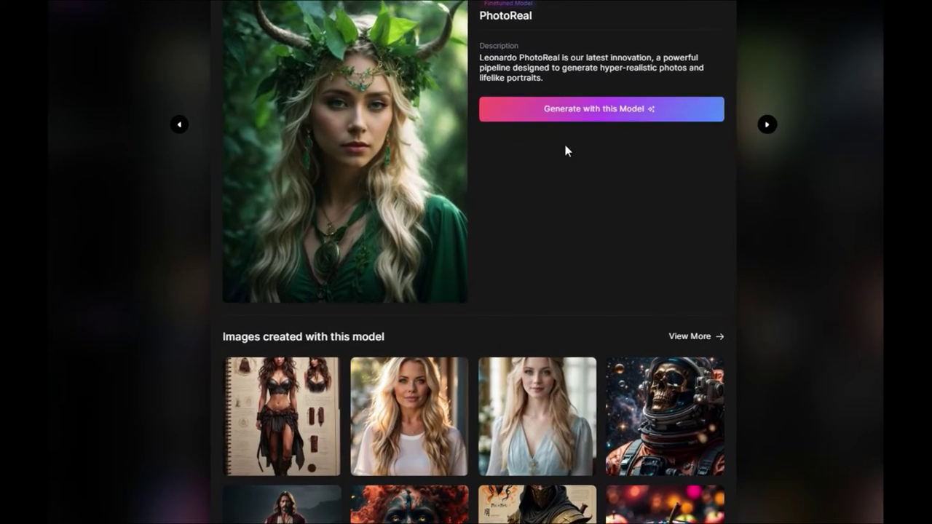
- Scroll the PhotoReal generation page to review the superhero prompt and settings
{"action": "scroll", "coordinate": [566, 150], "scroll_direction": "down", "scroll_amount": 3}
{"action": "scroll", "coordinate": [706, 244], "scroll_direction": "up", "scroll_amount": 3}
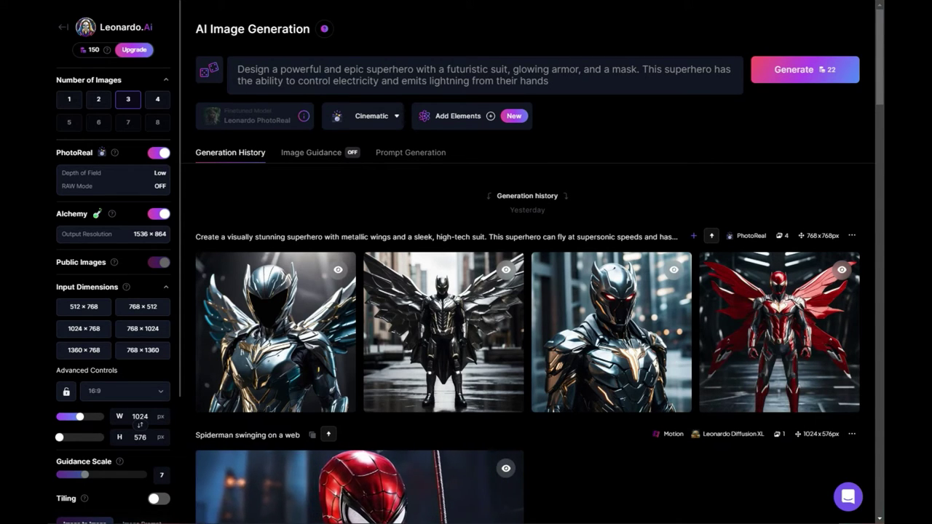
- Preview the Spiderman motion video, then close it
{"action": "scroll", "coordinate": [547, 397], "scroll_direction": "down", "scroll_amount": 6}
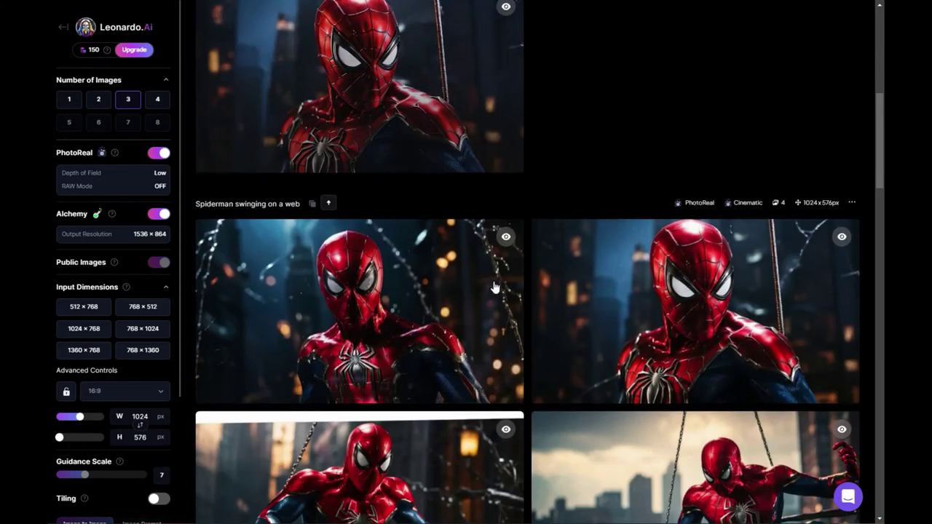
{"action": "scroll", "coordinate": [364, 195], "scroll_direction": "up", "scroll_amount": 2}
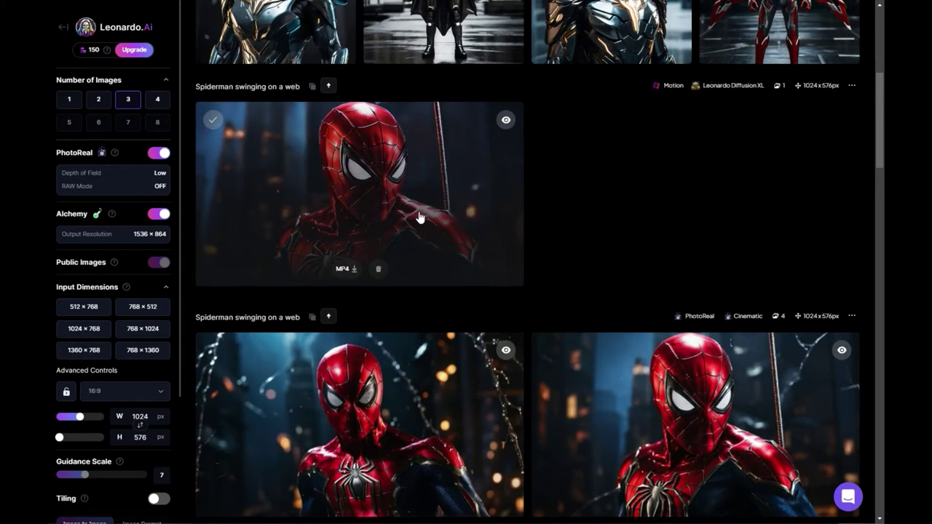
{"action": "left_click", "coordinate": [483, 229]}
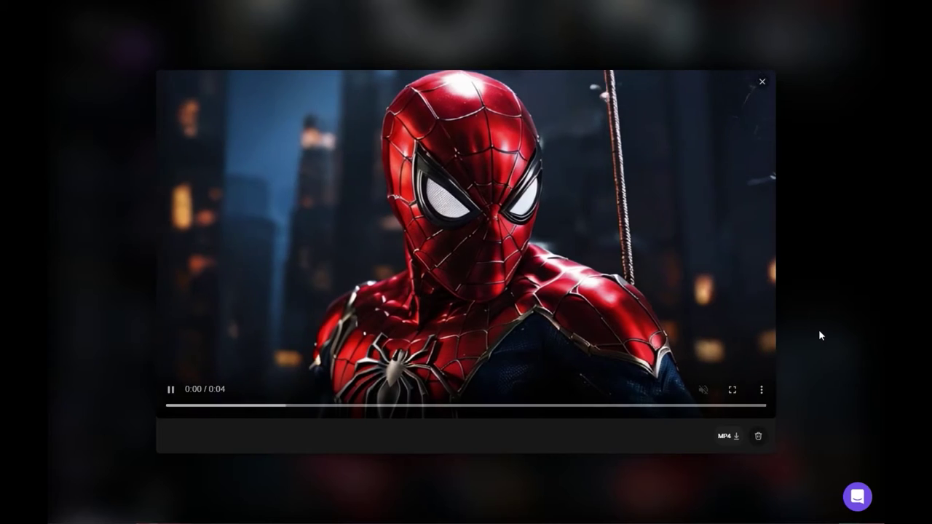
{"action": "left_click", "coordinate": [820, 331]}
- Set Number of Images to 2, dropping the Generate cost to 17 tokens
{"action": "scroll", "coordinate": [823, 356], "scroll_direction": "up", "scroll_amount": 5}
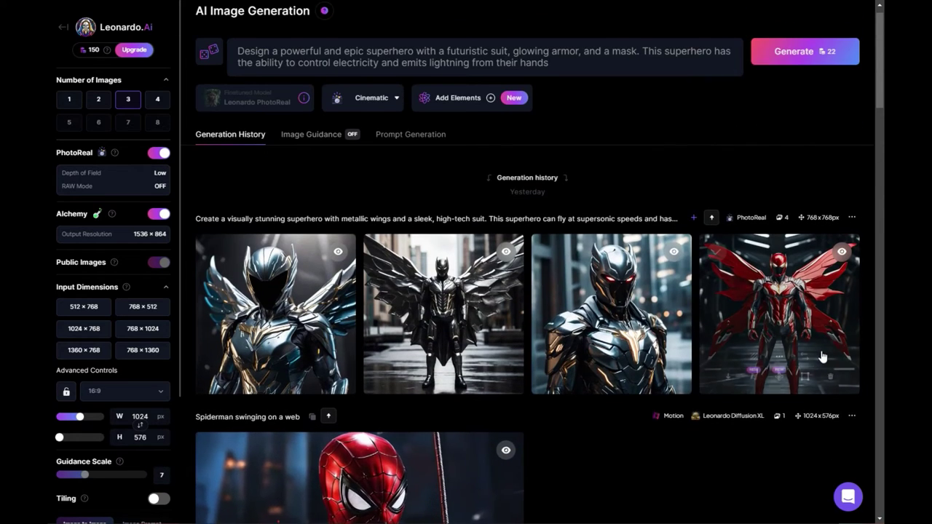
{"action": "scroll", "coordinate": [823, 356], "scroll_direction": "up", "scroll_amount": 1}
{"action": "left_click", "coordinate": [98, 99]}
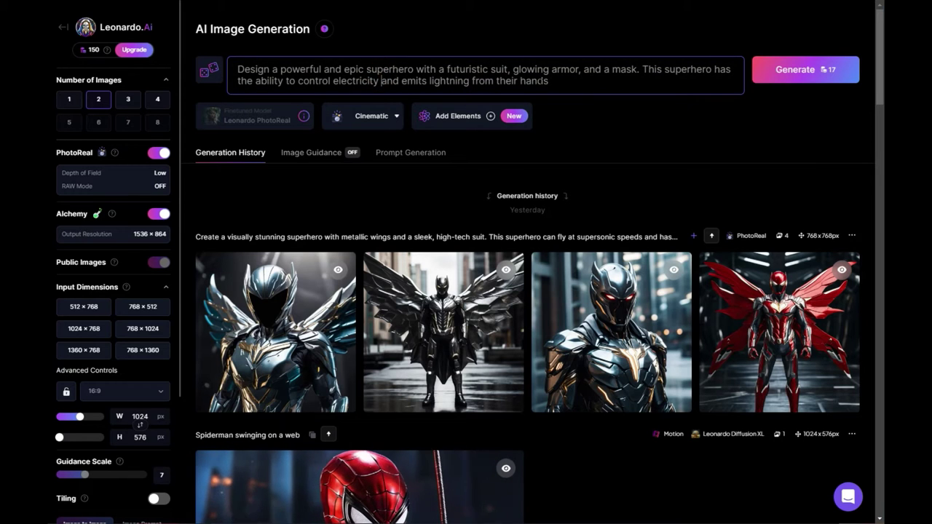
- Swap the superhero prompt text for the pasted 'Fit Pro' fitness influencer prompt
{"action": "left_click_drag", "start_coordinate": [561, 82], "coordinate": [230, 60]}
{"action": "type", "text": "Generate a fitness influencer character named 'Fit Pro.' Showcase their toned physique, workout attire, and gym equipment. Capture Fit Pro in the midst of a dynamic fitness routine, emphasizing health and vitality"}
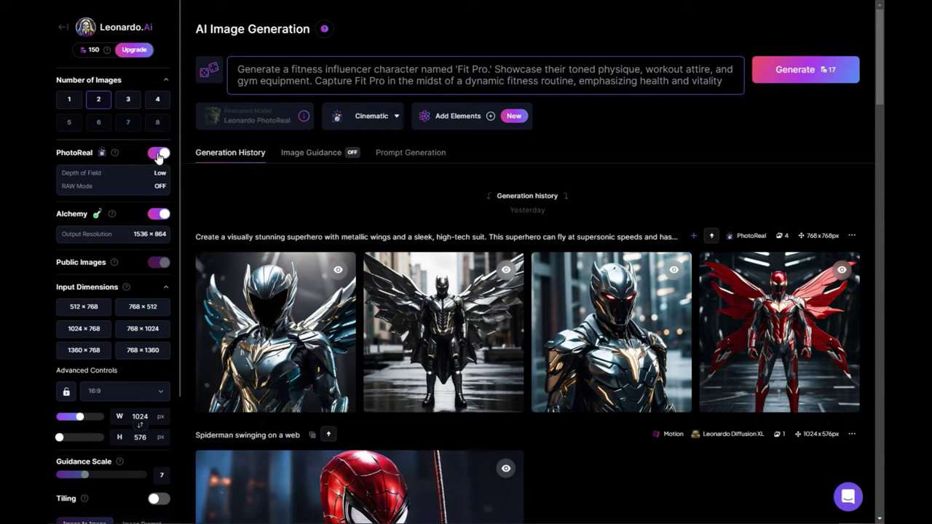
- Save PhotoReal settings with Depth of Field at Medium and RAW Mode on
{"action": "left_click", "coordinate": [111, 180]}
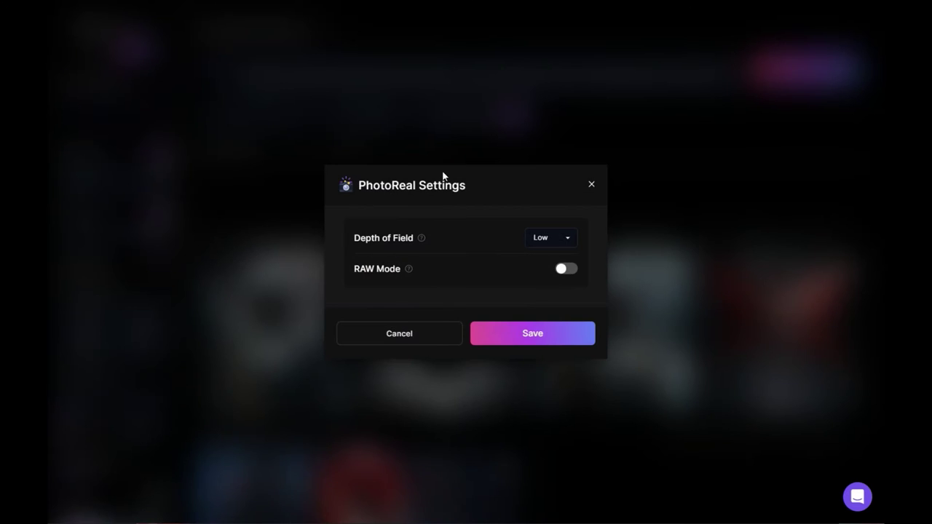
{"action": "left_click", "coordinate": [569, 243]}
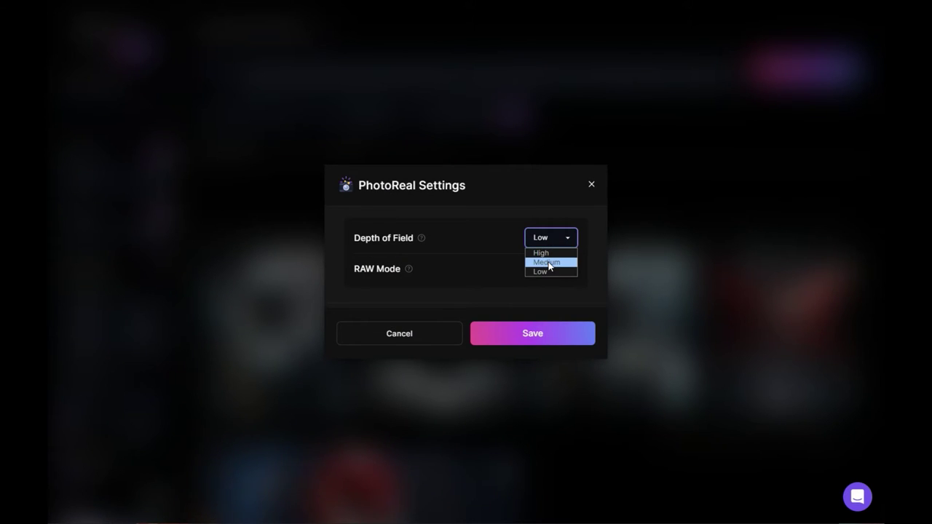
{"action": "left_click", "coordinate": [548, 263]}
{"action": "mouse_move", "coordinate": [411, 268]}
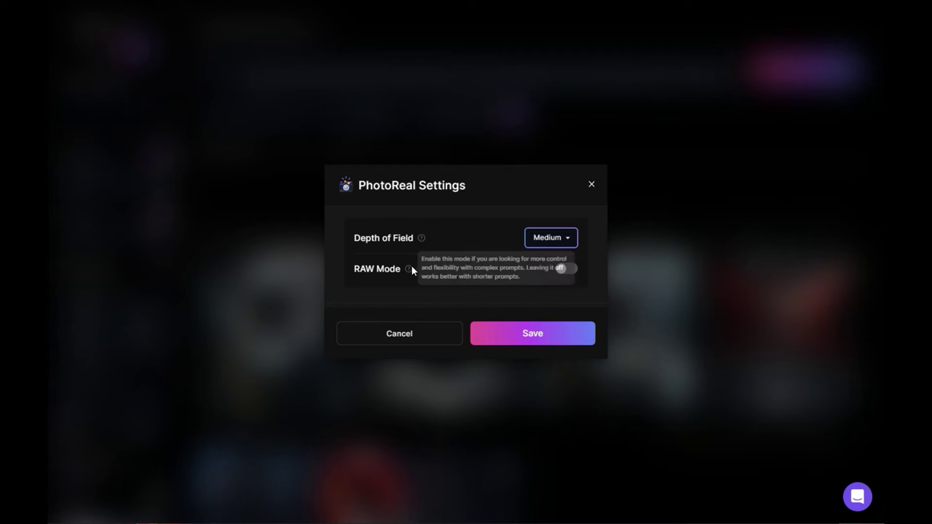
{"action": "left_click", "coordinate": [513, 333]}
{"action": "left_click", "coordinate": [109, 179]}
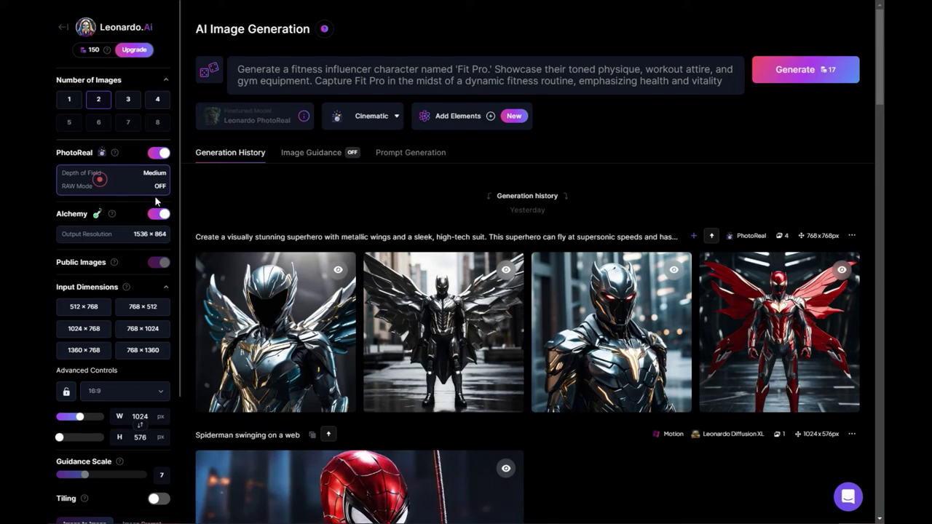
{"action": "left_click", "coordinate": [566, 269]}
{"action": "left_click", "coordinate": [554, 331]}
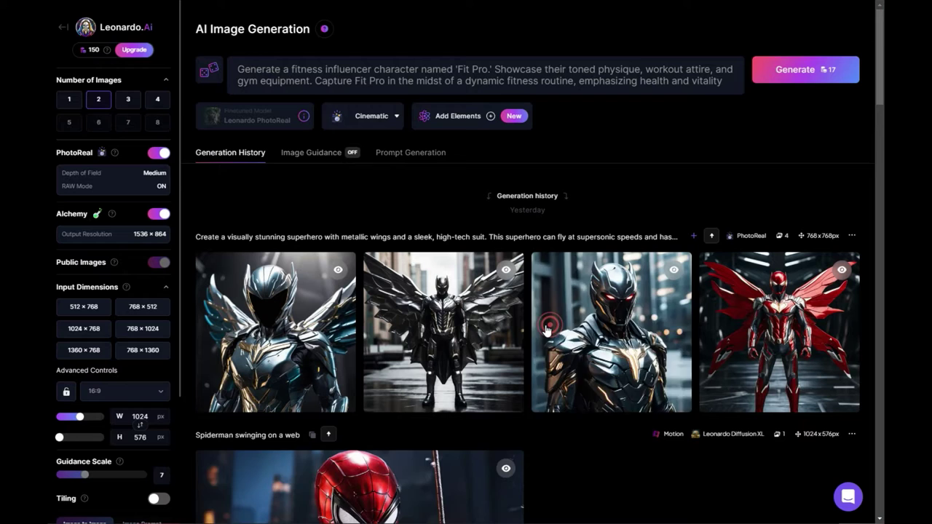
- Generate the two 1024×576 'Fit Pro' gym images
{"action": "left_click", "coordinate": [789, 73]}
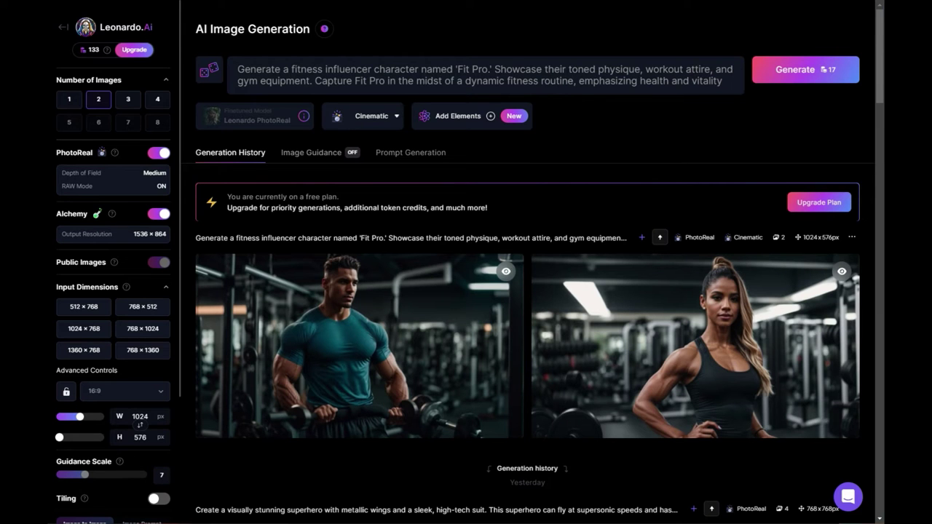
- Paste the pediatrician prompt and generate two clinic images
{"action": "type", "text": "Design 'Dr. Sophia Ramirez,' a brilliant physician specializing in pediatrics. Dr. Ramirez has a gentle demeanor, expressive dark eyes, and a stethoscope around her neck. She stands in a bustling pediatric clinic, filled with colorful toys and cheerful artwork, where she brings comfort and healing to young patients"}
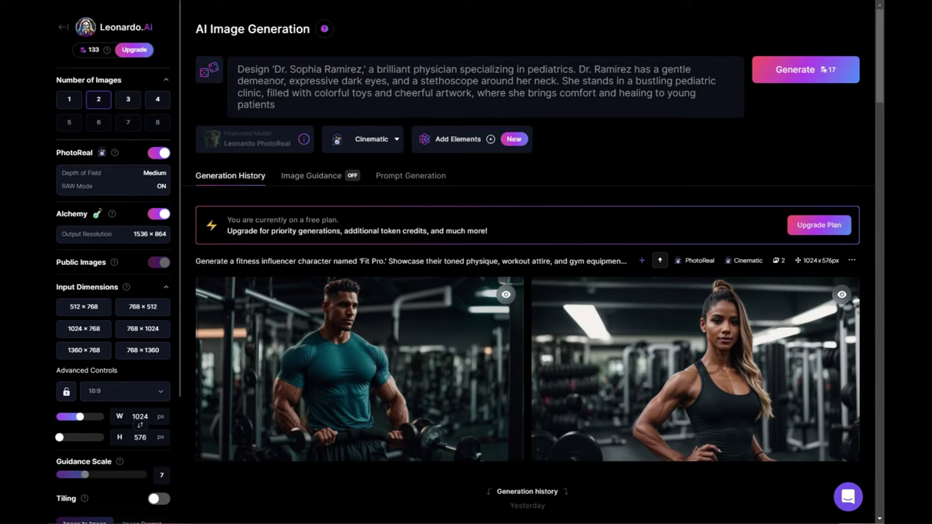
{"action": "left_click", "coordinate": [783, 73]}
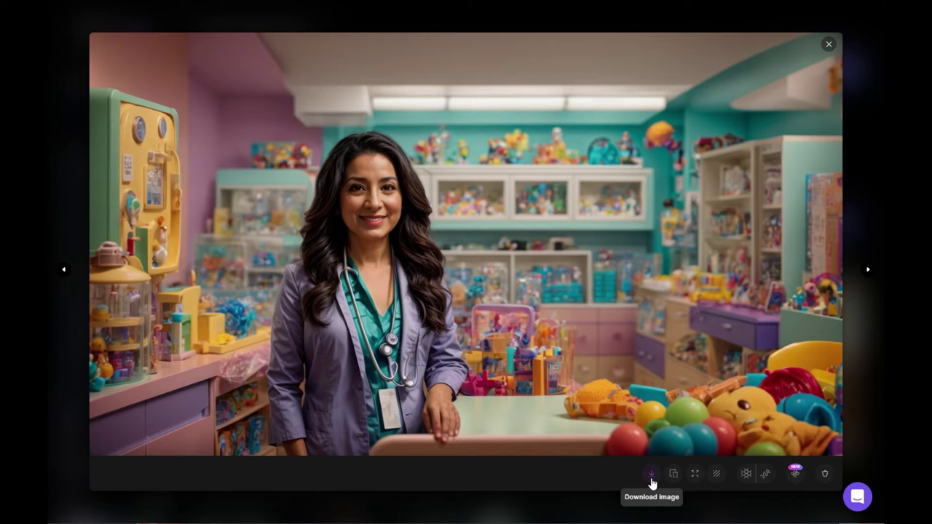
- Download the pediatrician image and save PhotoReal Depth of Field as High
{"action": "left_click", "coordinate": [652, 475]}
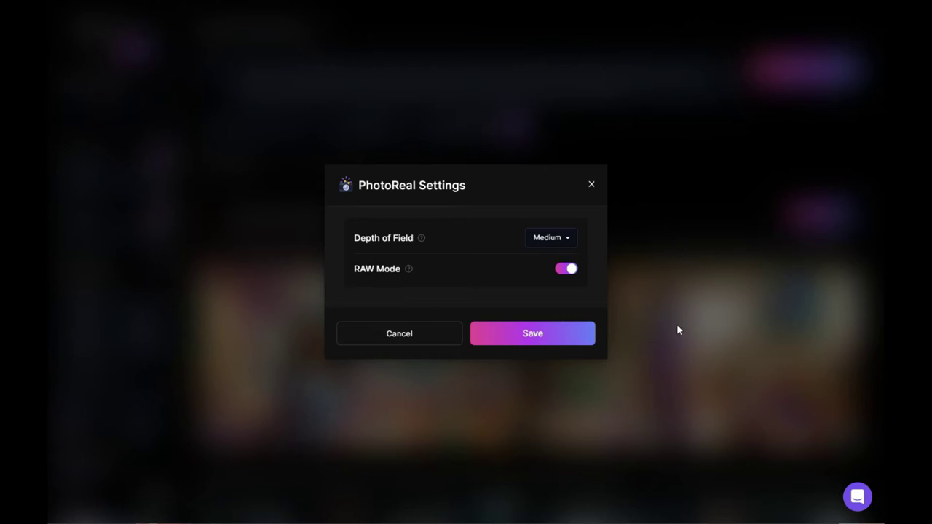
{"action": "left_click", "coordinate": [549, 238]}
{"action": "left_click", "coordinate": [551, 338]}
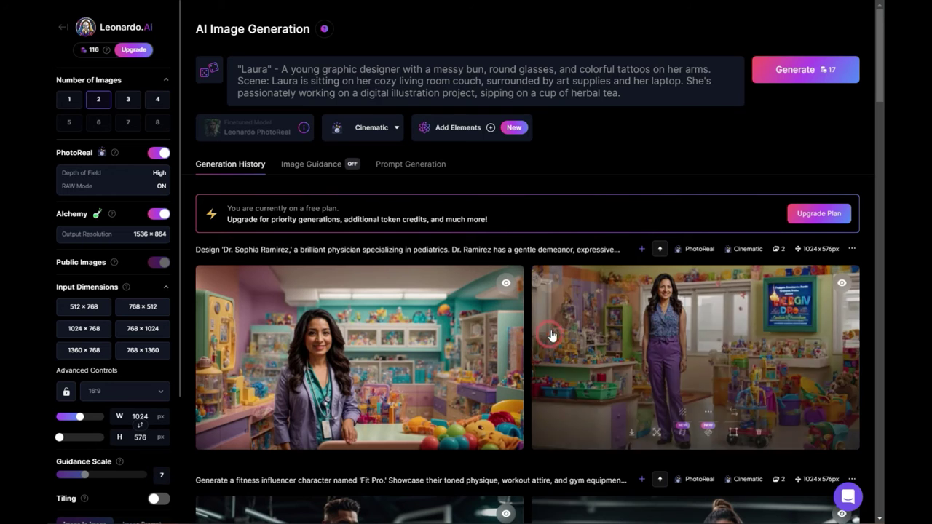
- Replace the prompt with the tattooed 'Laura' graphic designer prompt and generate two images
{"action": "triple_click", "coordinate": [512, 88]}
{"action": "left_click", "coordinate": [623, 92]}
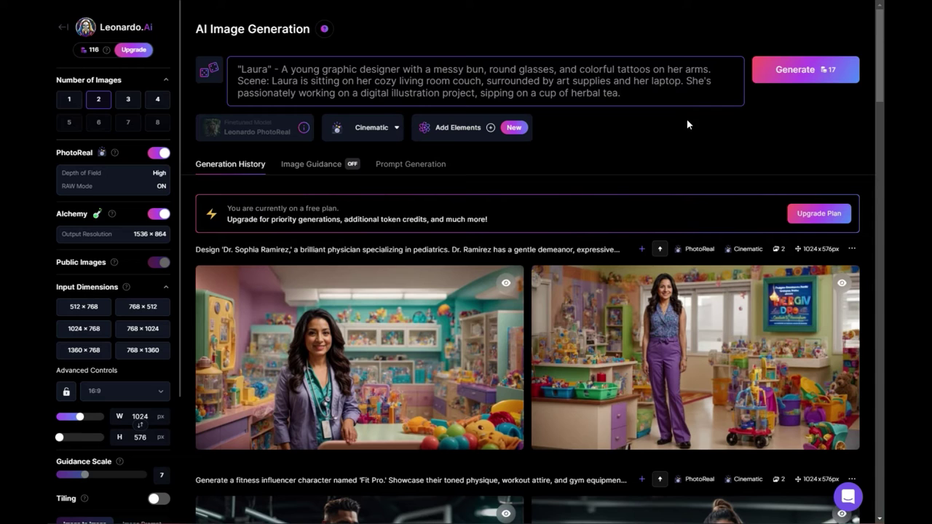
{"action": "left_click", "coordinate": [787, 70]}
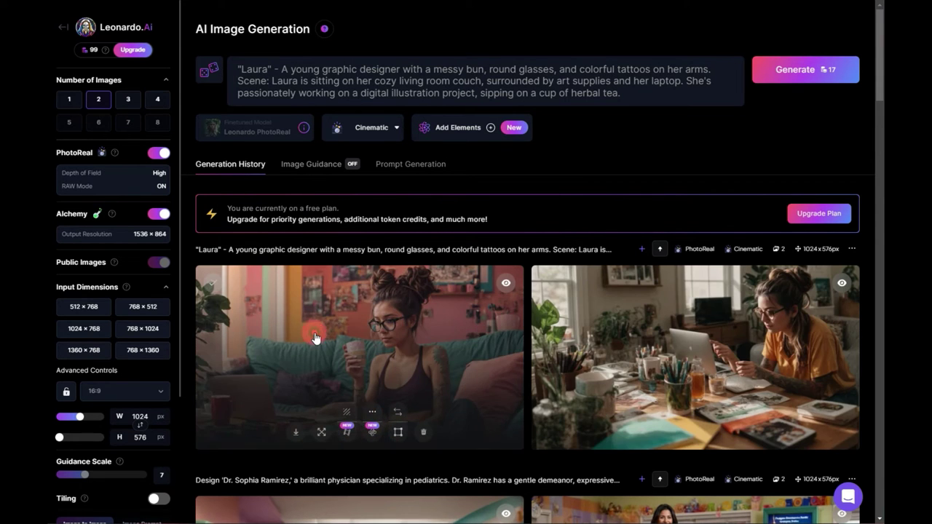
- Browse both 'Laura' designer images full-size, then close the viewer
{"action": "left_click", "coordinate": [324, 337]}
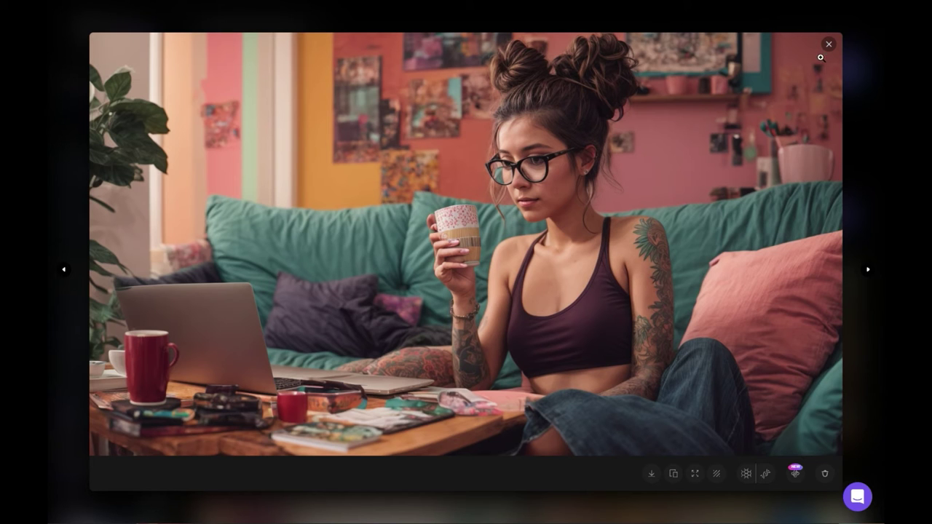
{"action": "left_click", "coordinate": [869, 269]}
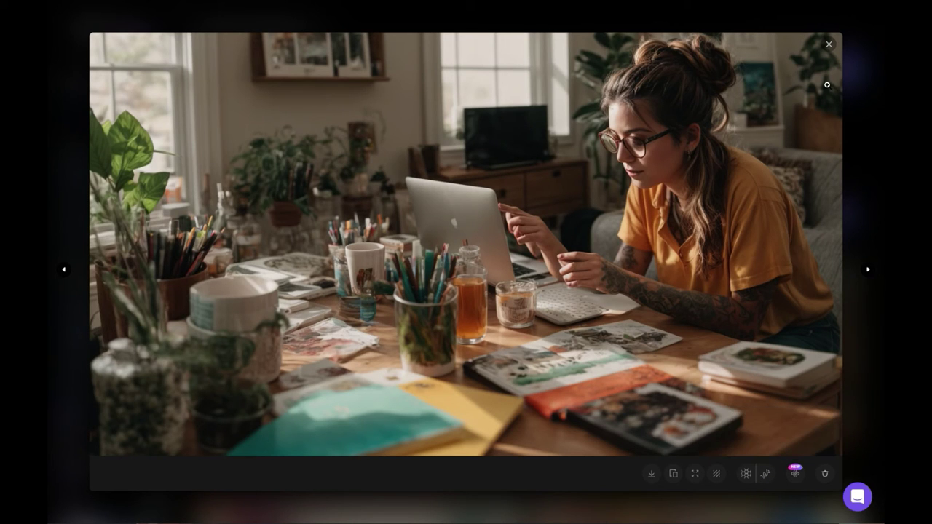
{"action": "left_click", "coordinate": [829, 44]}
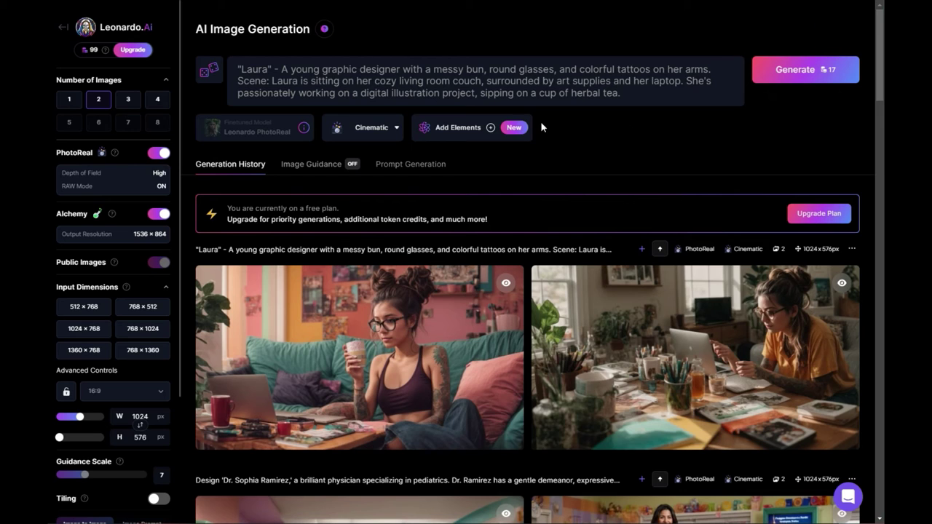
- Save PhotoReal Depth of Field as Low and open the couch-and-tea image full-size
{"action": "left_click", "coordinate": [91, 181]}
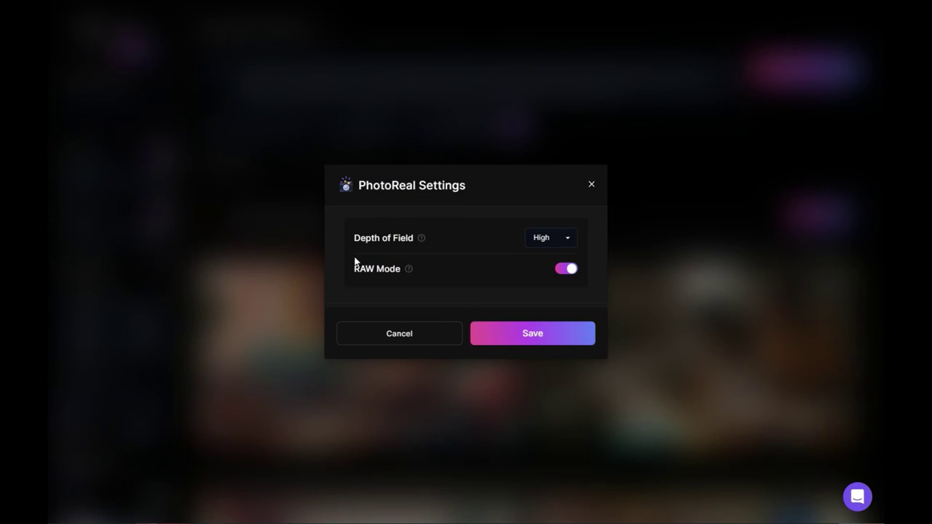
{"action": "left_click", "coordinate": [543, 241]}
{"action": "left_click", "coordinate": [546, 262]}
{"action": "left_click", "coordinate": [547, 238]}
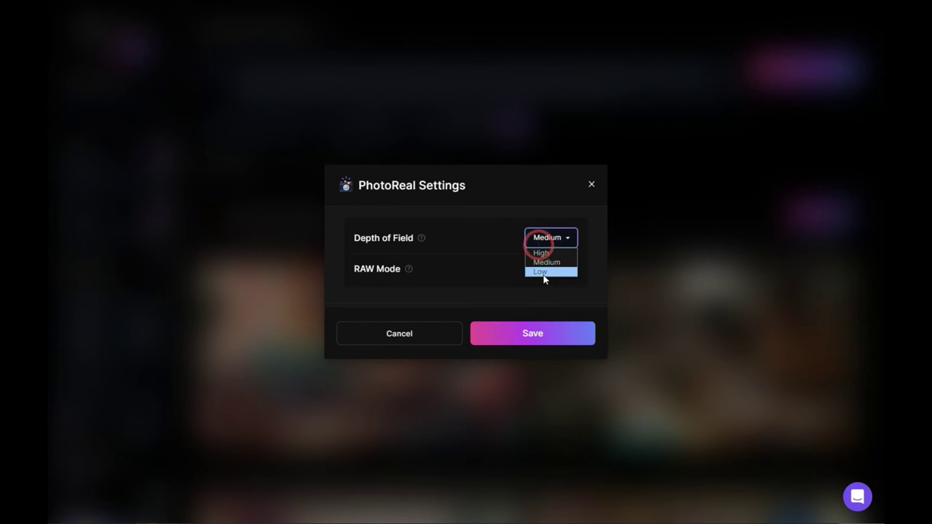
{"action": "left_click", "coordinate": [544, 271]}
{"action": "left_click", "coordinate": [524, 335]}
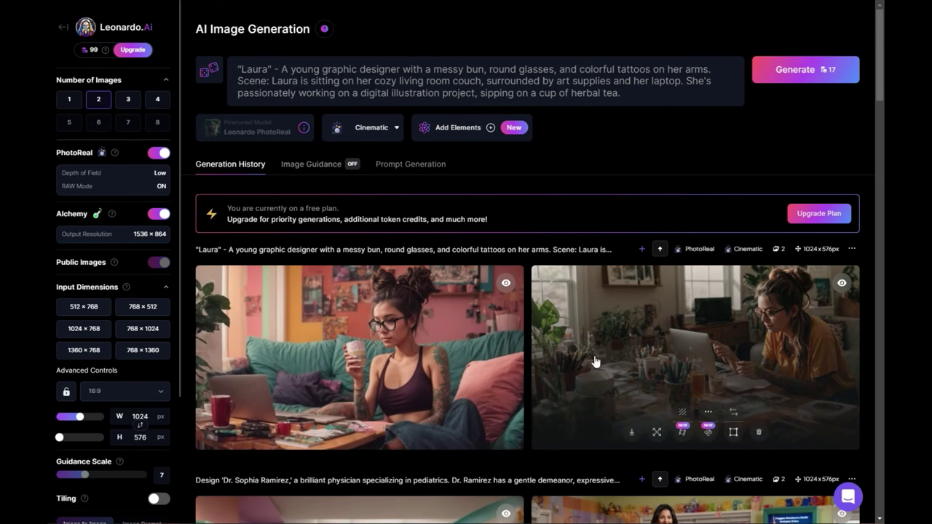
{"action": "left_click", "coordinate": [461, 356]}
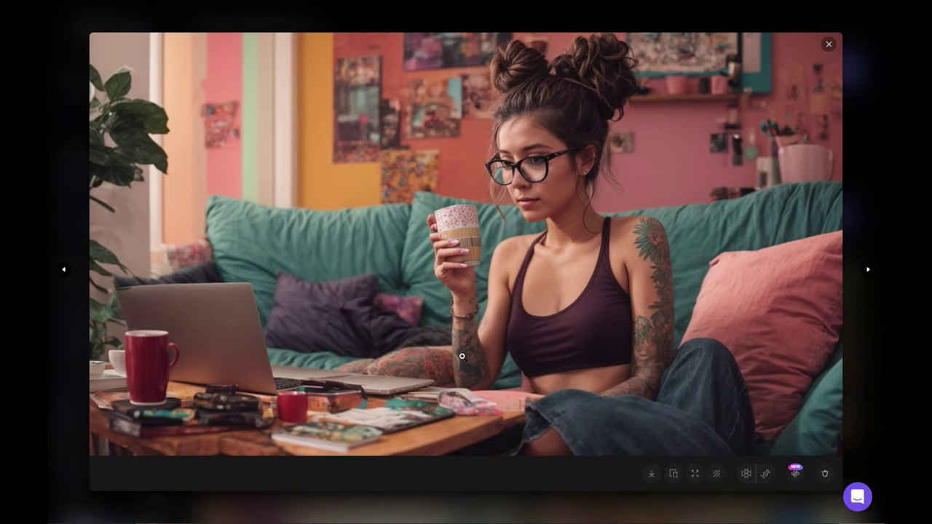
- Upscale the couch-and-tea 'Laura' image with Alchemy Crisp Upscale for 5 tokens
{"action": "left_click", "coordinate": [767, 475]}
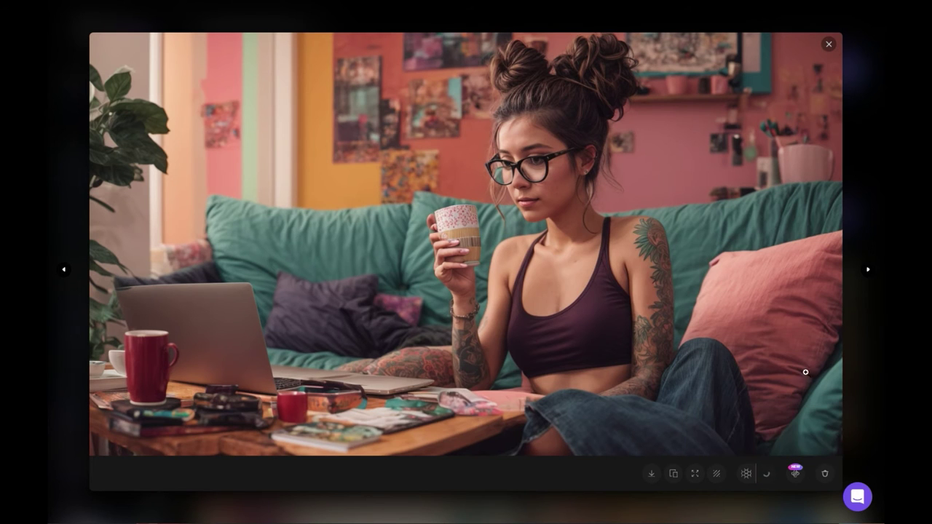
- Replace the Laura prompt with a random Thomas Edison prompt and generate two images
{"action": "key", "text": "Escape"}
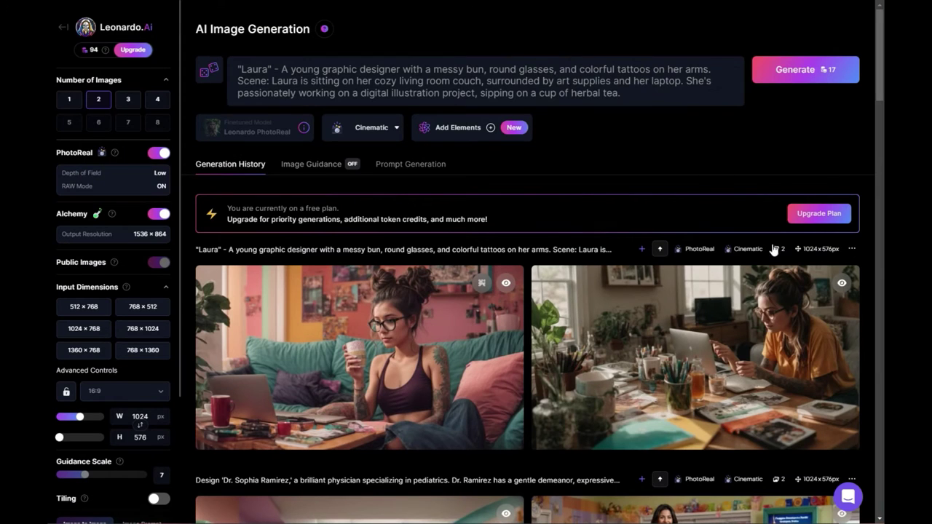
{"action": "left_click_drag", "start_coordinate": [626, 93], "coordinate": [222, 68]}
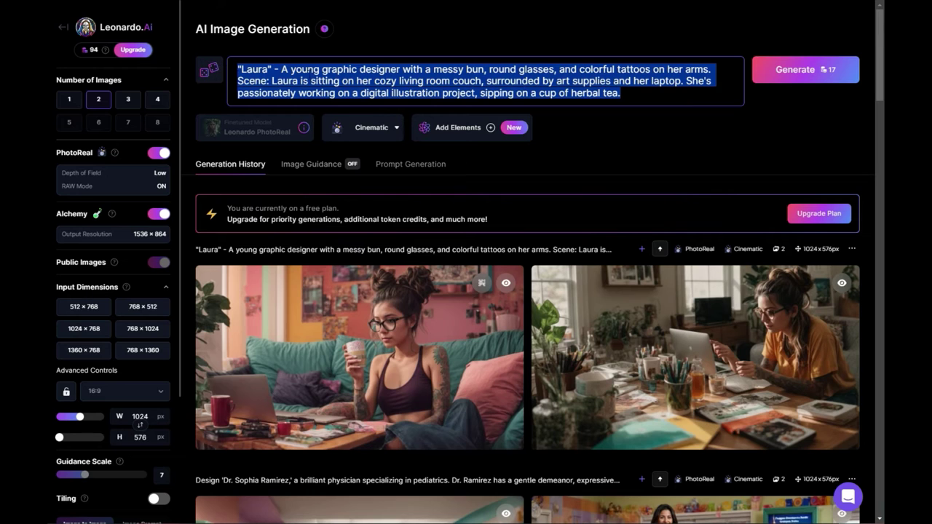
{"action": "left_click", "coordinate": [211, 69]}
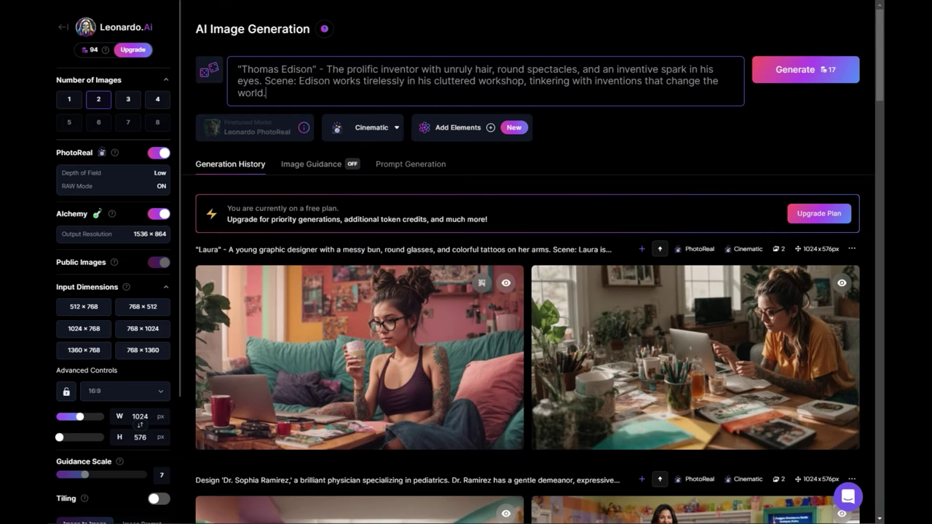
{"action": "left_click", "coordinate": [790, 78]}
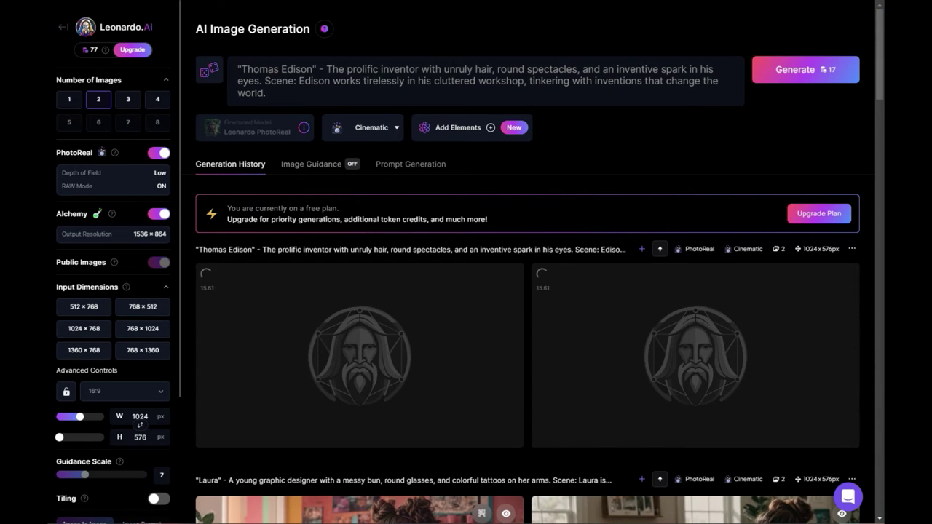
- Paste an Elvis Presley prompt over the Edison one and generate a second pair
{"action": "left_click_drag", "start_coordinate": [266, 93], "coordinate": [237, 69]}
{"action": "type", "text": "\"Elvis Presley\" - The King of Rock and Roll, with slicked-back black hair, a charming smile, and those iconic sideburns. Scene: Elvis rocks the stage with his signature jumpsuit, captivating the audience with his gyrating hips and velvety voice."}
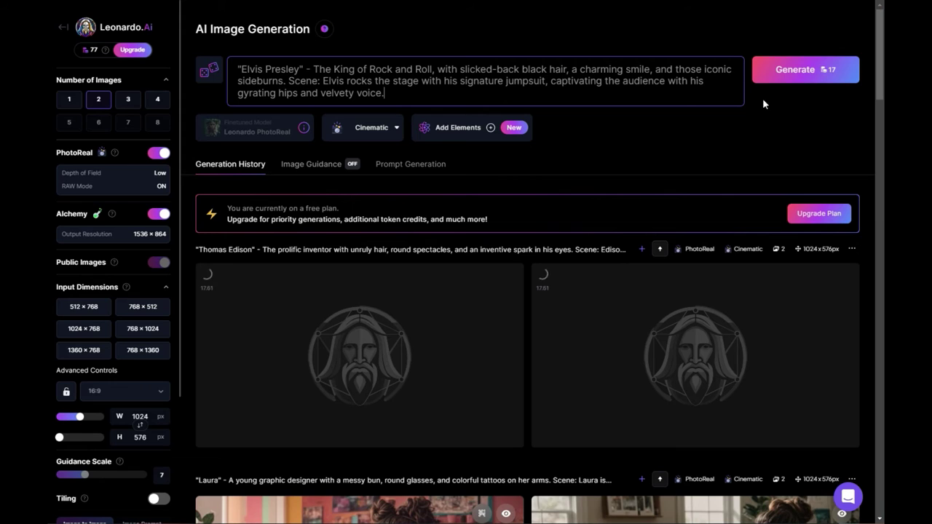
{"action": "left_click", "coordinate": [797, 72]}
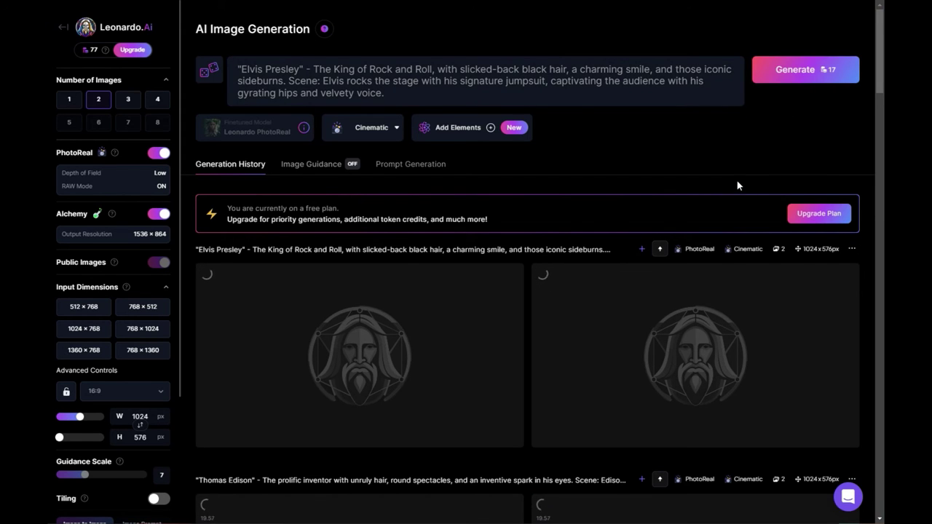
{"action": "scroll", "coordinate": [737, 188], "scroll_direction": "down", "scroll_amount": 3}
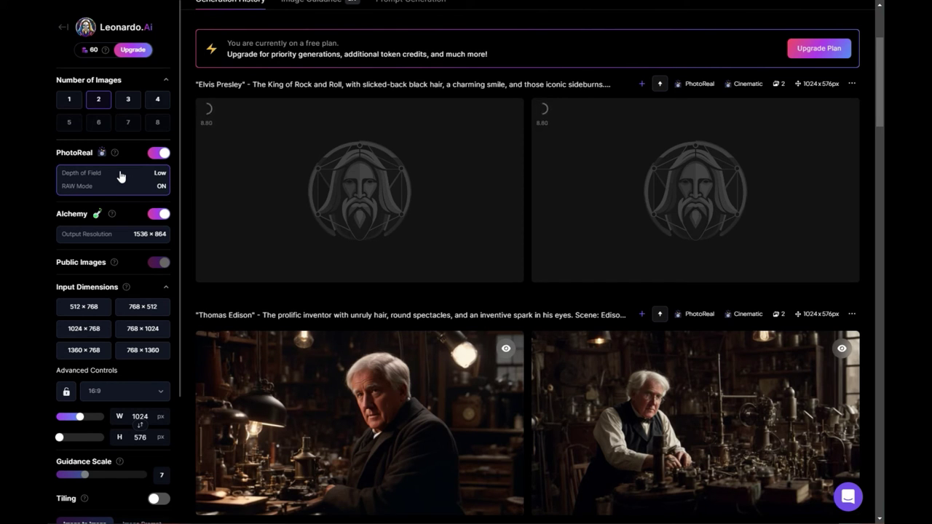
{"action": "scroll", "coordinate": [614, 301], "scroll_direction": "down", "scroll_amount": 1}
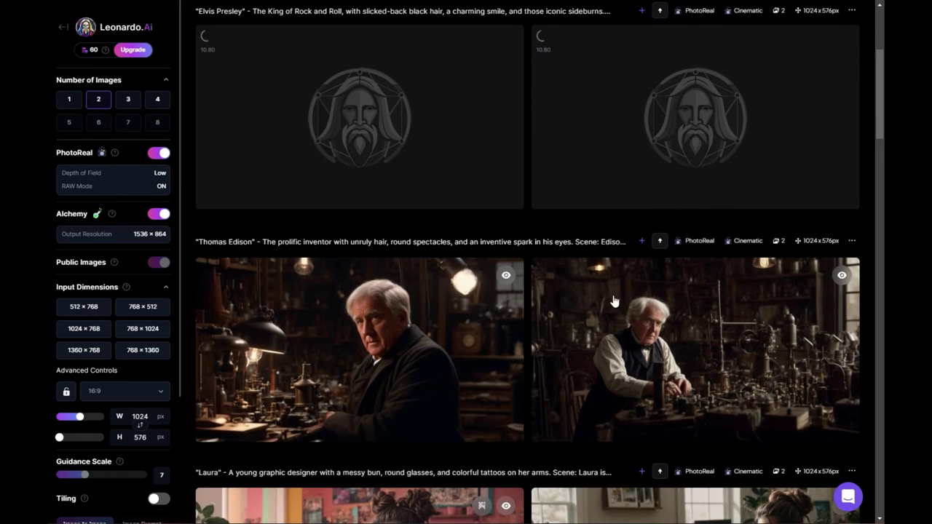
- Download the right Thomas Edison workshop image and both Elvis Presley stage images as JPGs
{"action": "left_click", "coordinate": [651, 337]}
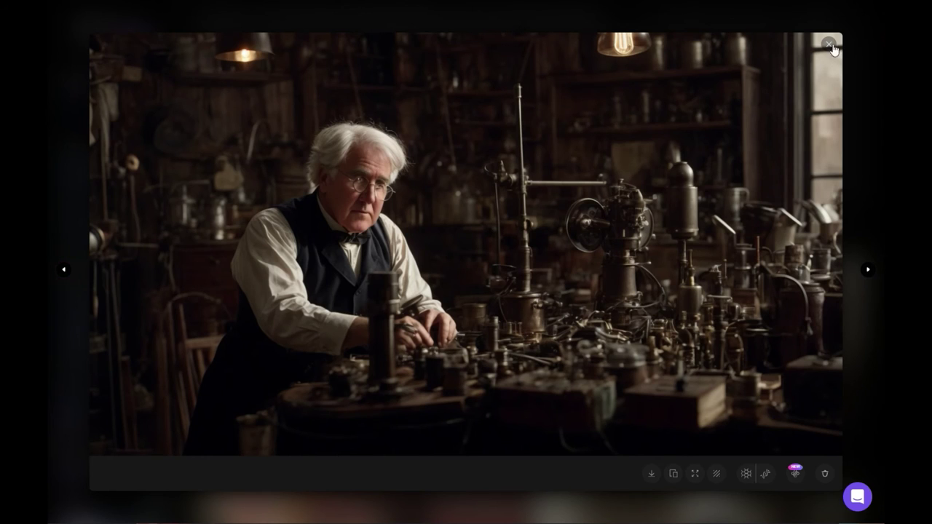
{"action": "left_click", "coordinate": [829, 43]}
{"action": "scroll", "coordinate": [633, 249], "scroll_direction": "up", "scroll_amount": 1}
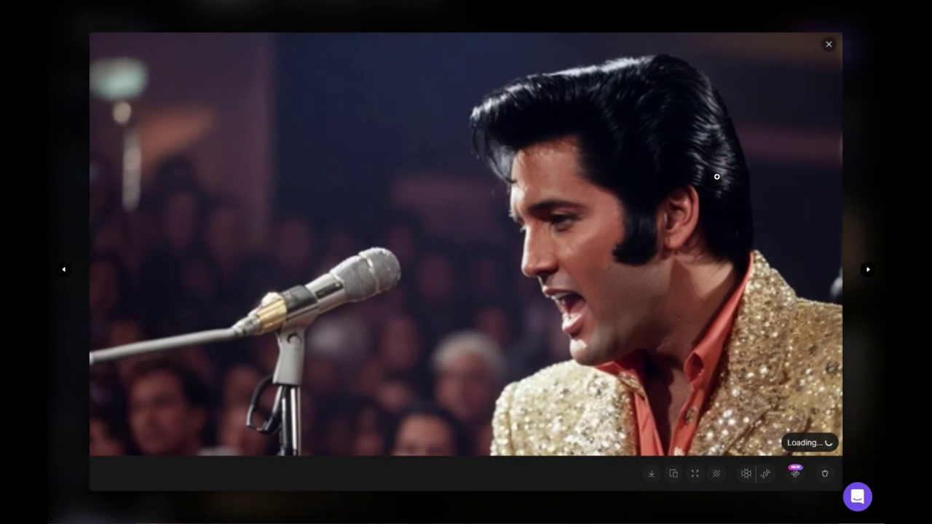
{"action": "left_click", "coordinate": [716, 181]}
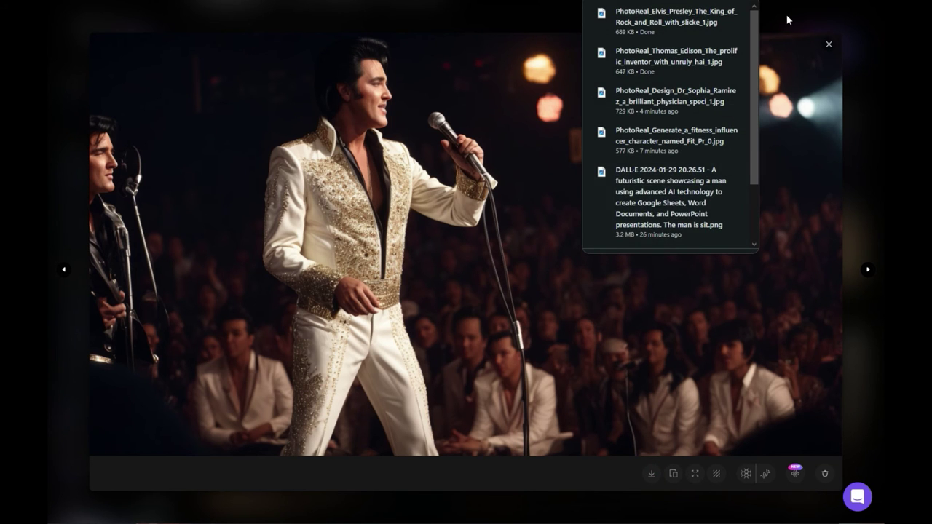
{"action": "left_click", "coordinate": [786, 15]}
{"action": "left_click", "coordinate": [786, 15]}
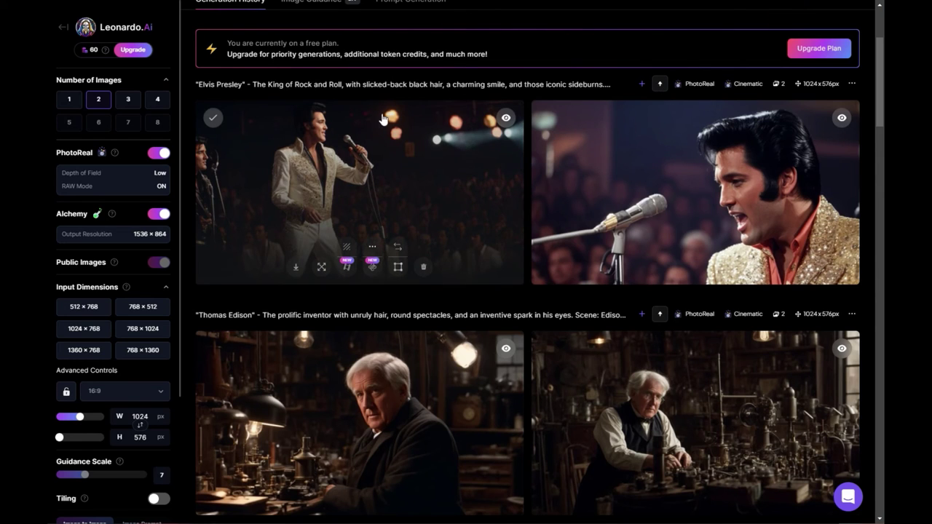
{"action": "left_click", "coordinate": [284, 205]}
{"action": "left_click", "coordinate": [845, 35]}
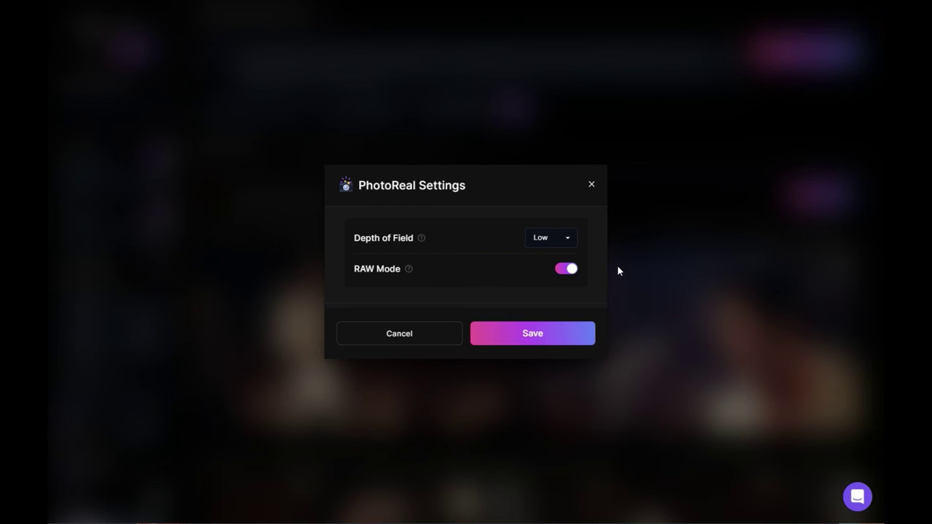
- Set the PhotoReal depth of field to Medium and save it
{"action": "left_click", "coordinate": [558, 240]}
{"action": "left_click", "coordinate": [557, 262]}
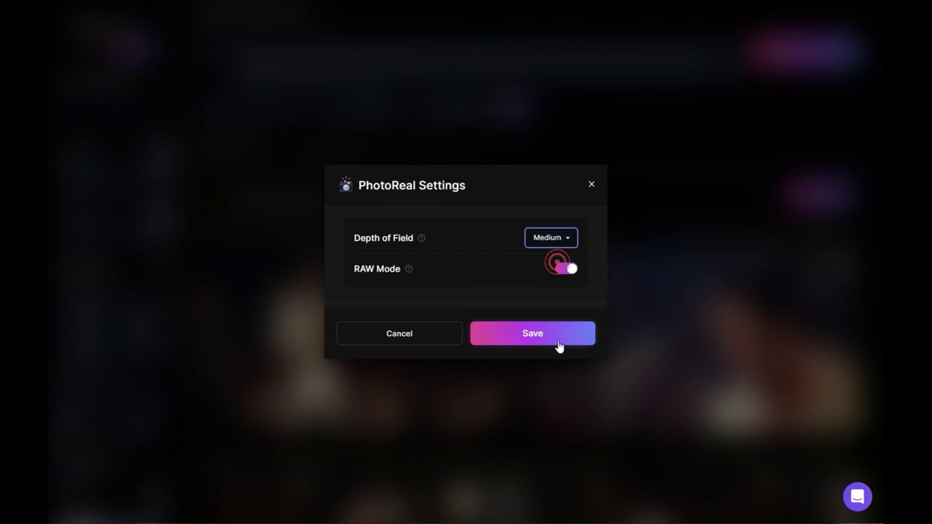
{"action": "left_click", "coordinate": [558, 336]}
- Replace the Elvis prompt with the Robert courtroom lawyer prompt and dismiss the Alchemy upgrade offer
{"action": "left_click_drag", "start_coordinate": [385, 75], "coordinate": [238, 51]}
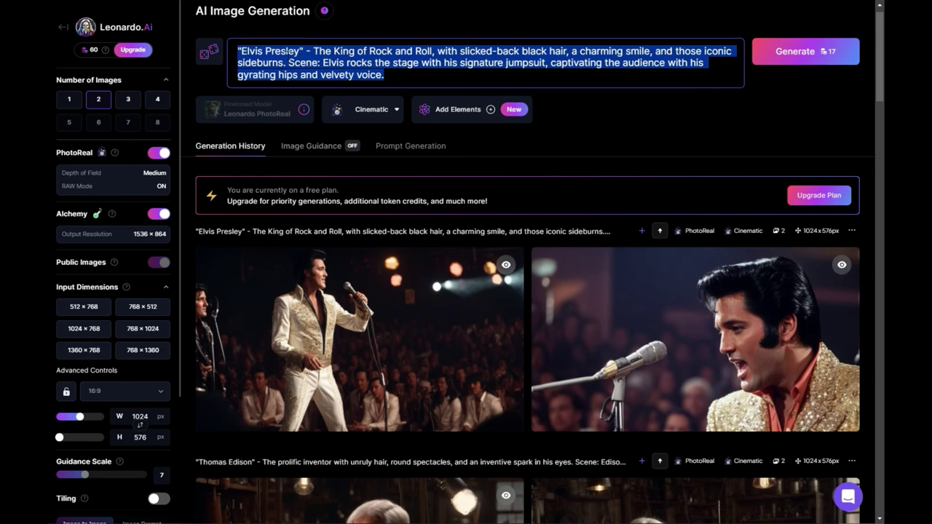
{"action": "type", "text": "\"Robert\" - In a prestigious law firm, Robert, a seasoned attorney, stands confidently before a judge and jury in a courtroom. His sharp legal mind and persuasive arguments form the crux of a high-stakes trial, with the fate of his client hanging in the balance."}
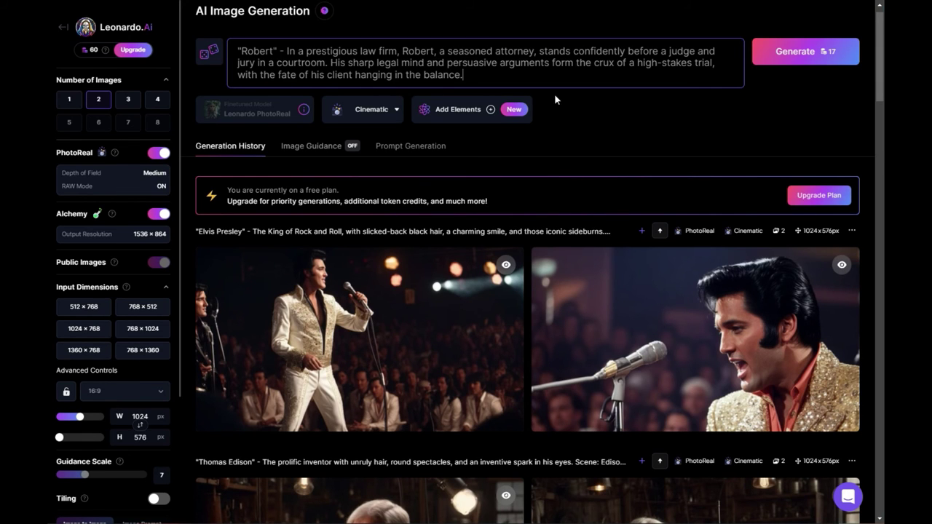
{"action": "left_click", "coordinate": [774, 59]}
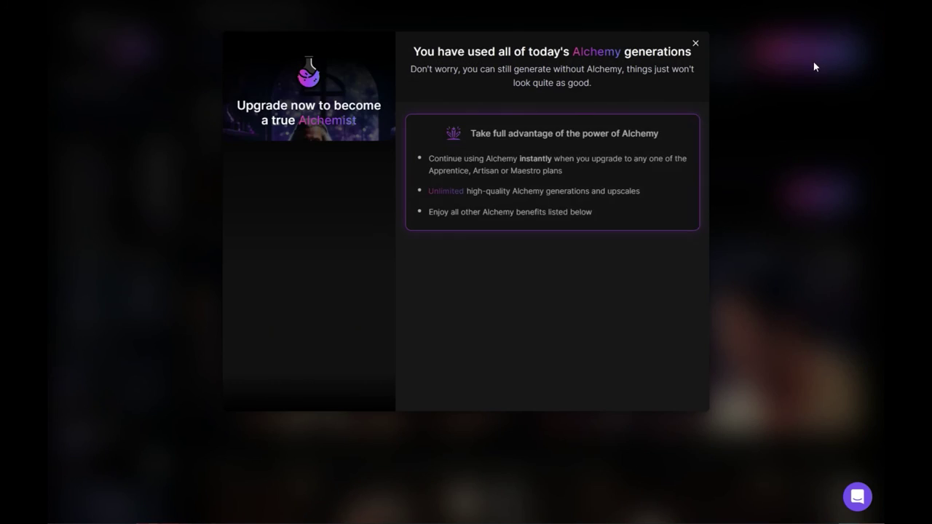
{"action": "left_click", "coordinate": [695, 43]}
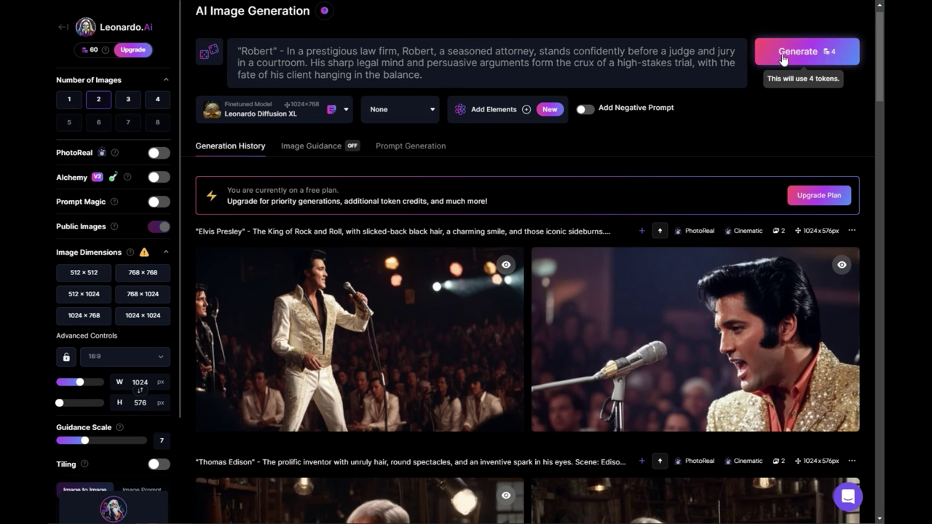
- Generate the Robert courtroom pair for 4 tokens and view the second image full-size
{"action": "left_click", "coordinate": [821, 56]}
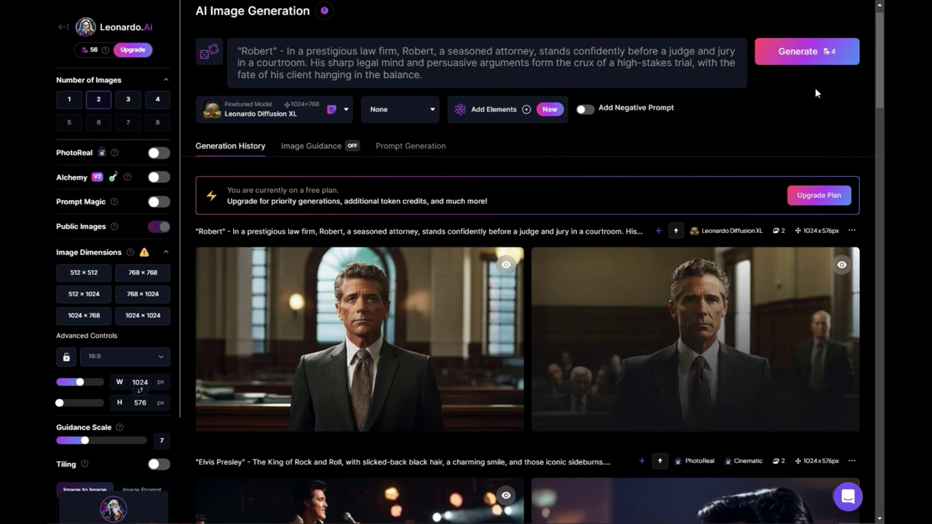
{"action": "mouse_move", "coordinate": [701, 317]}
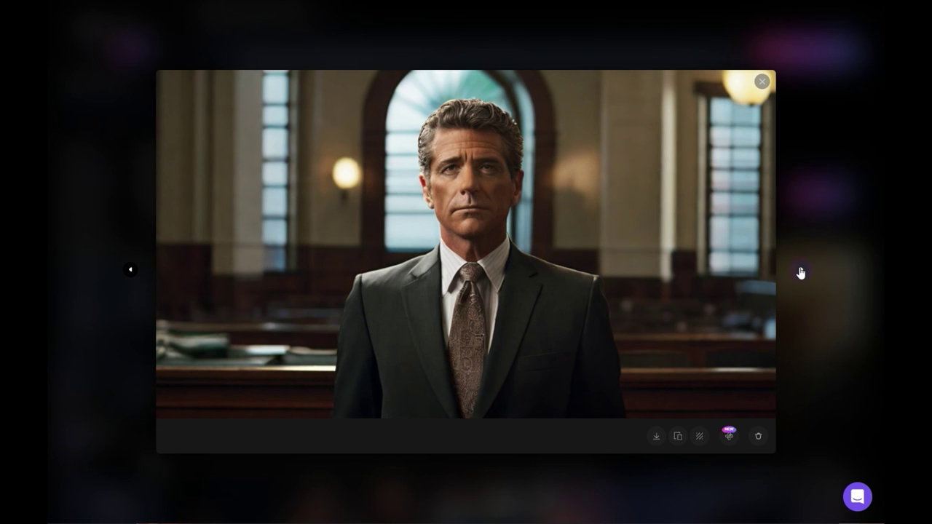
{"action": "left_click", "coordinate": [800, 271]}
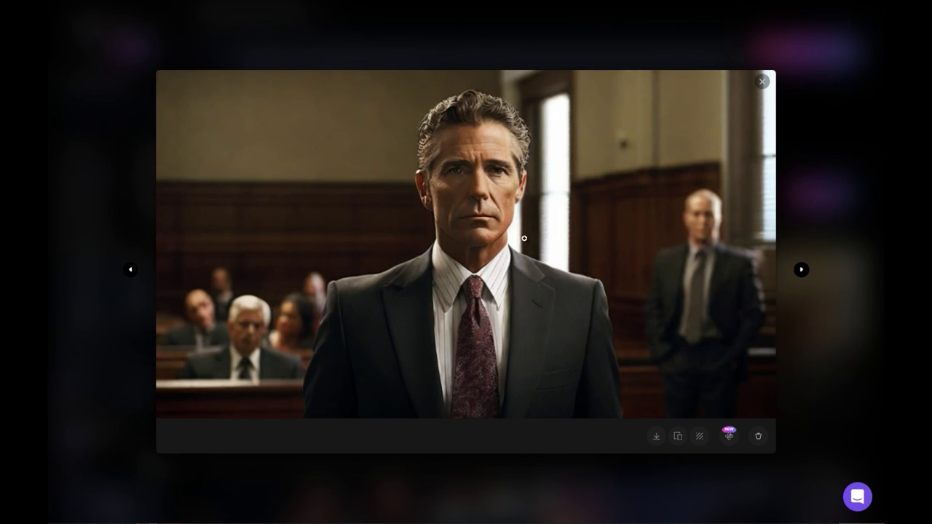
- Scroll the generation history down to the Fit Pro row, then return to the Robert courtroom results
{"action": "left_click", "coordinate": [777, 100]}
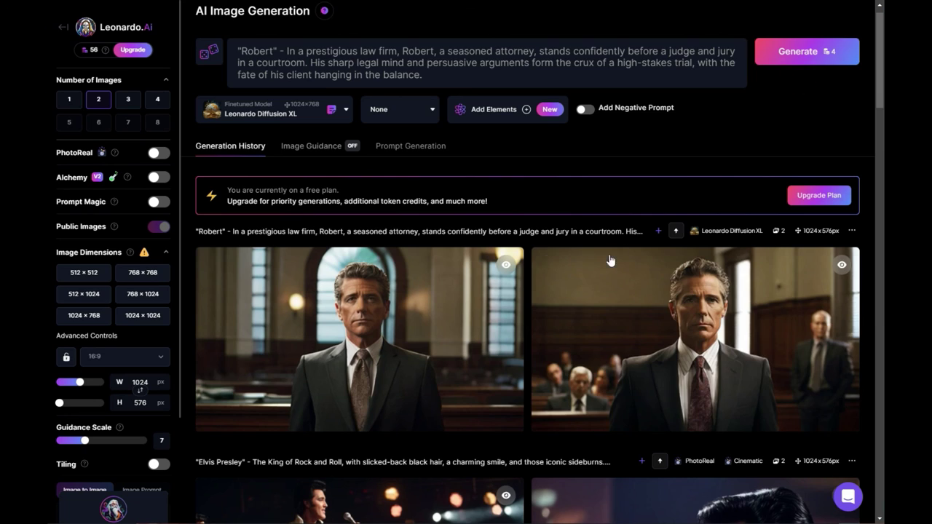
{"action": "scroll", "coordinate": [656, 328], "scroll_direction": "down", "scroll_amount": 5}
{"action": "scroll", "coordinate": [685, 396], "scroll_direction": "down", "scroll_amount": 8}
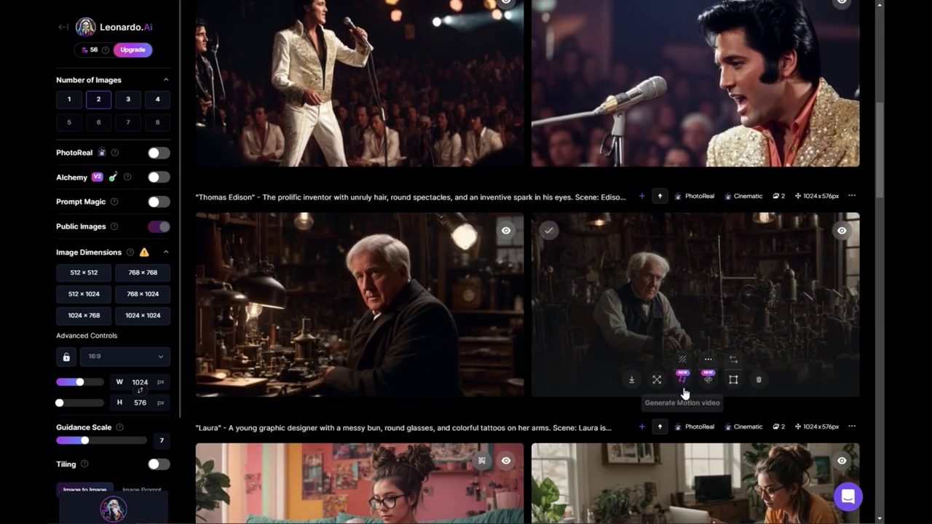
{"action": "scroll", "coordinate": [813, 314], "scroll_direction": "down", "scroll_amount": 4}
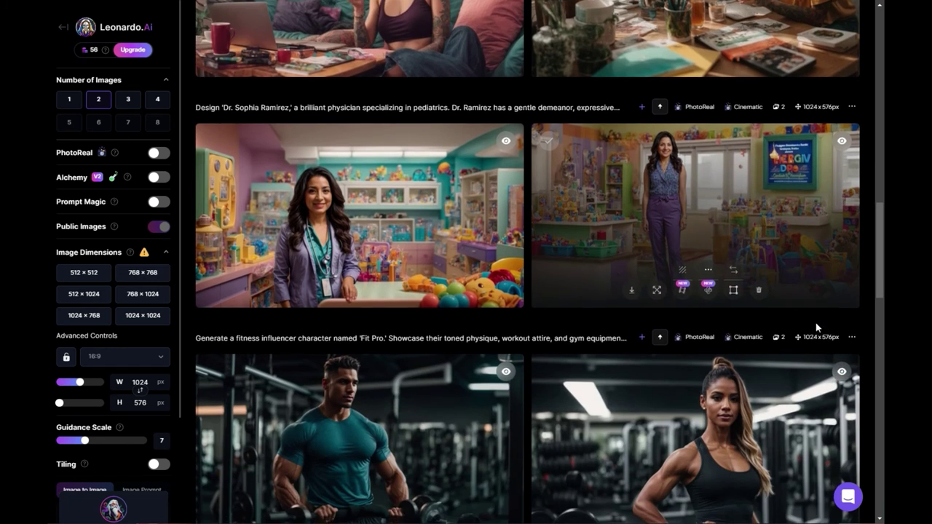
{"action": "scroll", "coordinate": [845, 294], "scroll_direction": "up", "scroll_amount": 1}
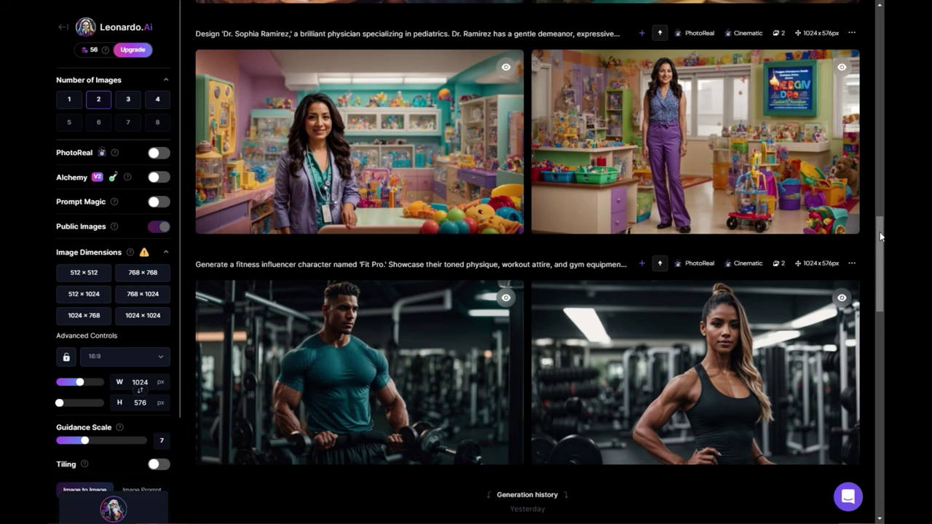
{"action": "left_click_drag", "start_coordinate": [881, 237], "coordinate": [882, 43]}
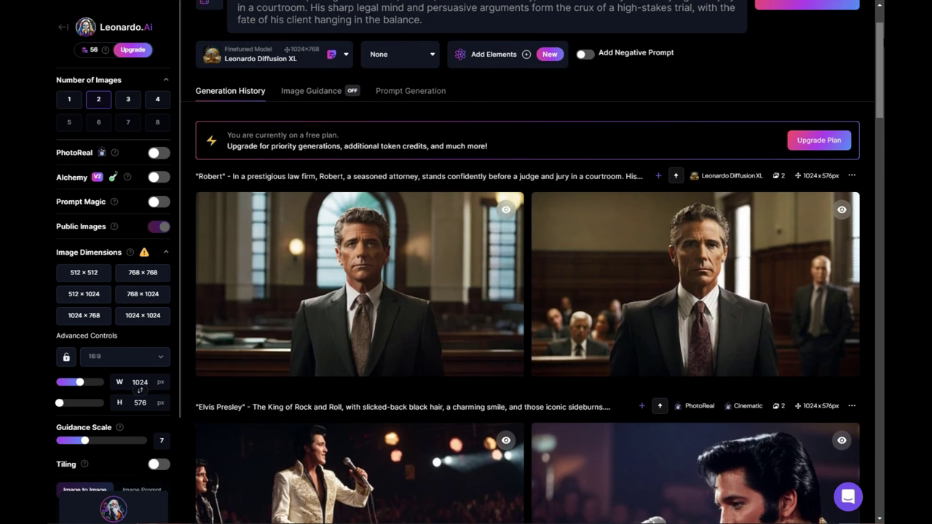